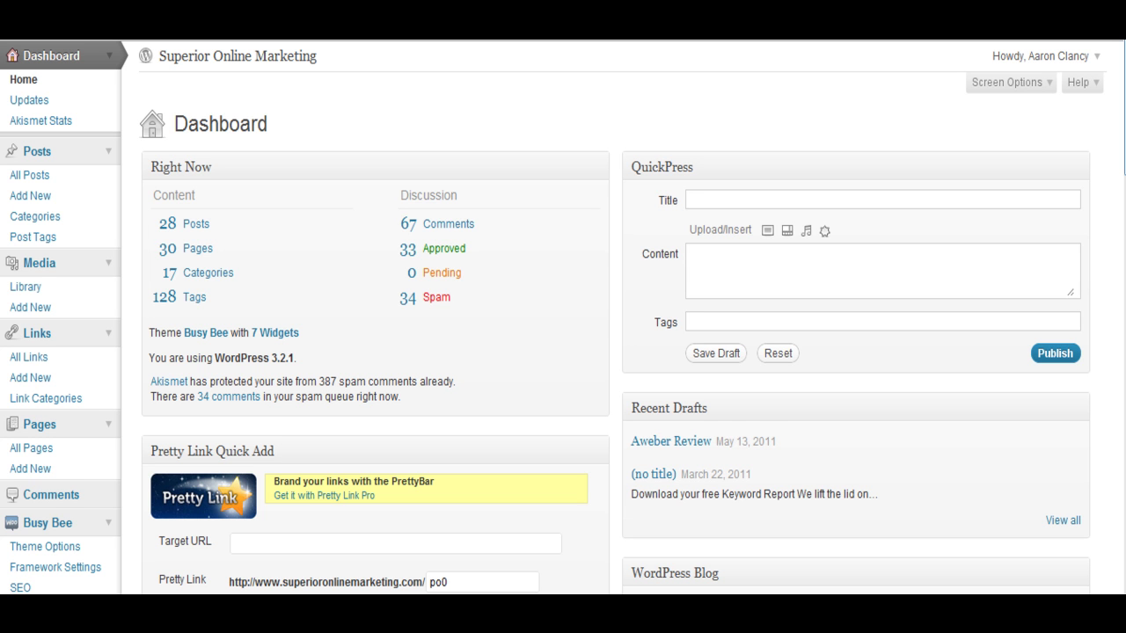
# Open the page for installing plugins and search by term for "wordtwit".
pyautogui.scroll(-5, 563, 352)
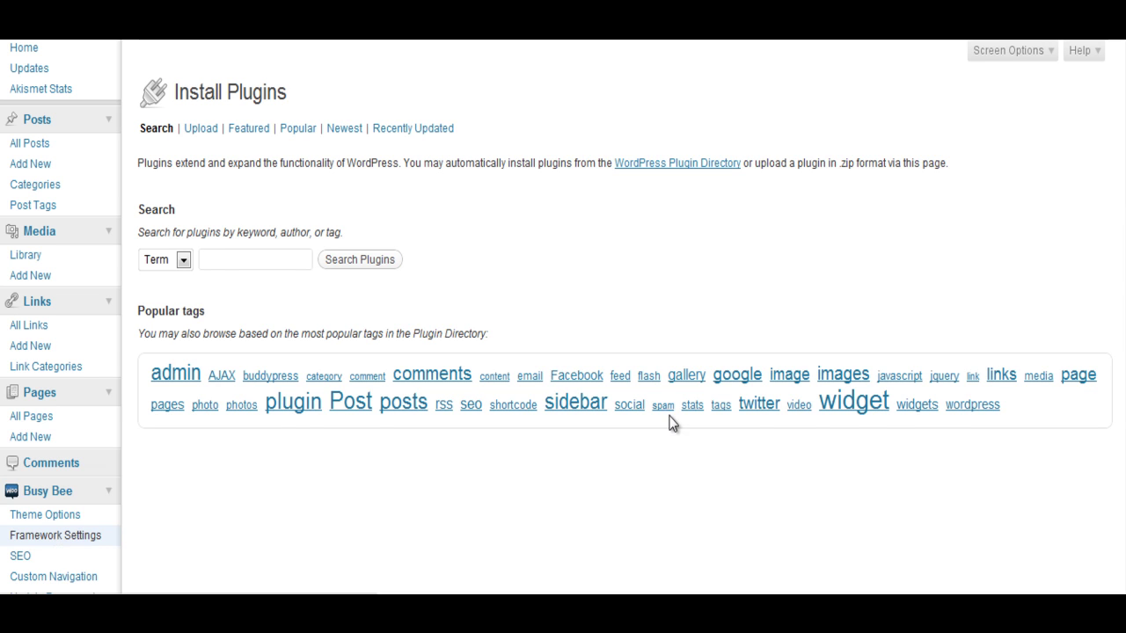
pyautogui.scroll(1, 671, 422)
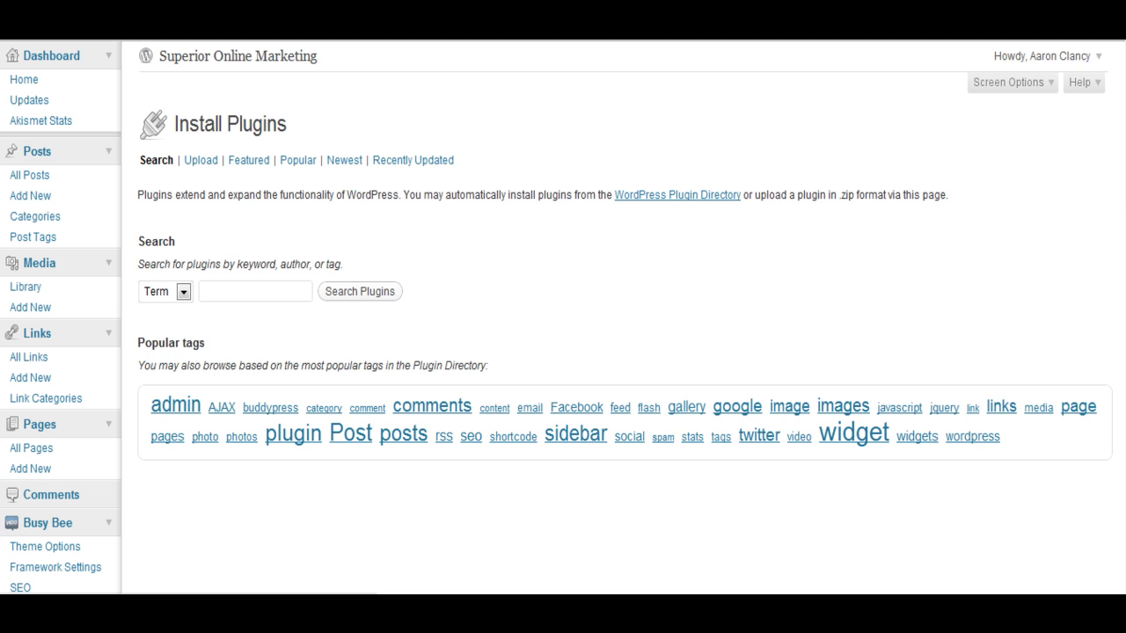
pyautogui.click(274, 290)
pyautogui.write('wor')
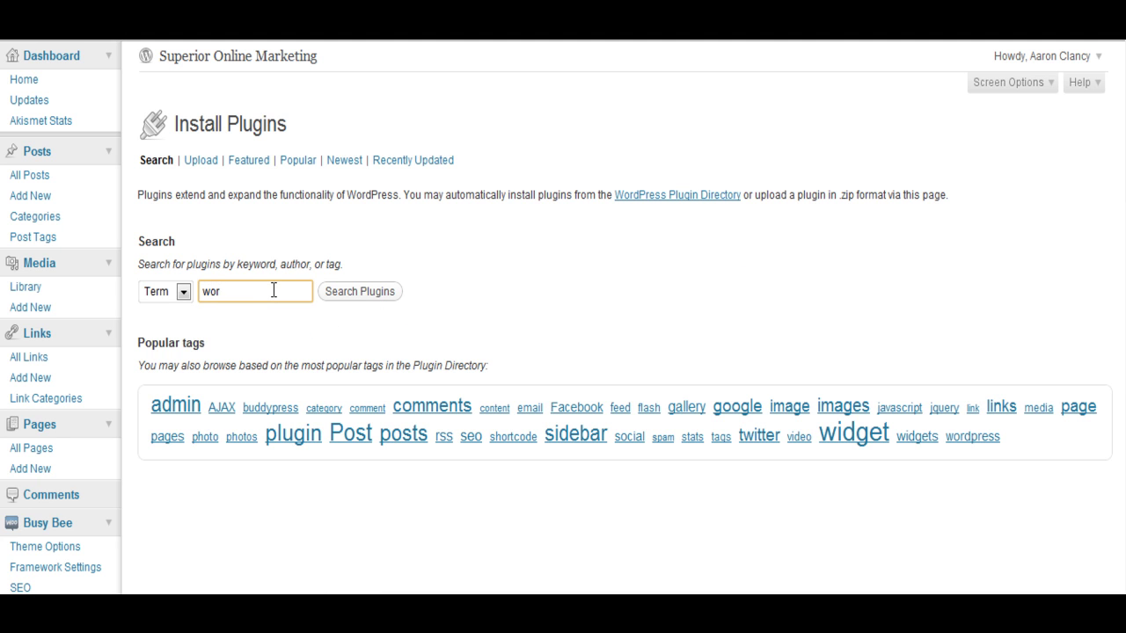
pyautogui.write('dtwit')
pyautogui.click(349, 293)
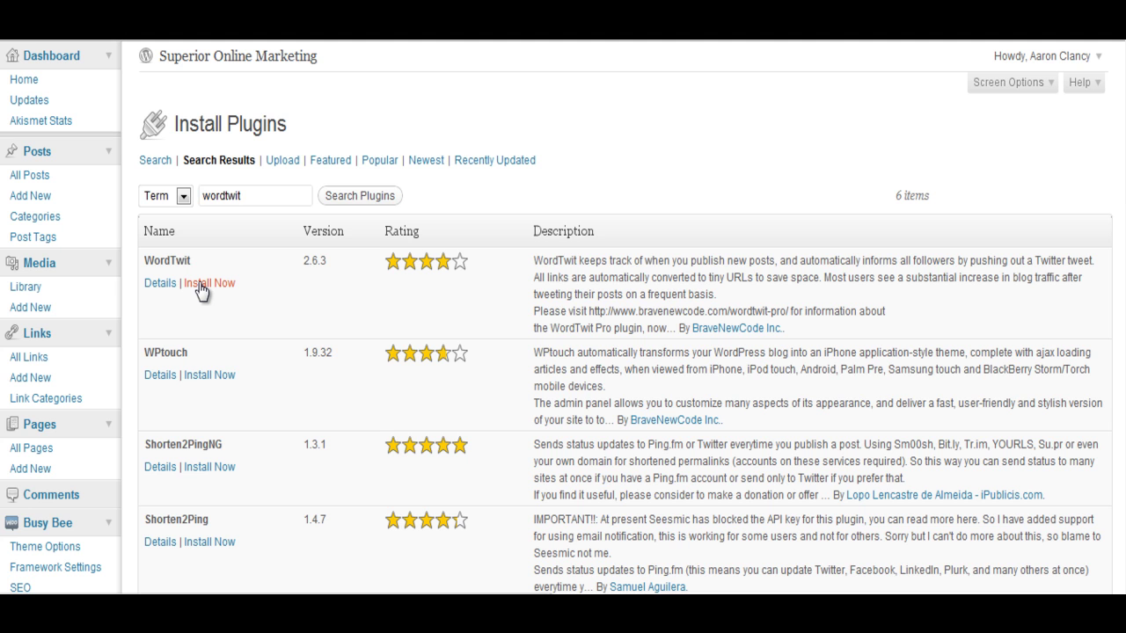
# Install the WordTwit 2.6.3 plugin and activate it.
pyautogui.click(202, 288)
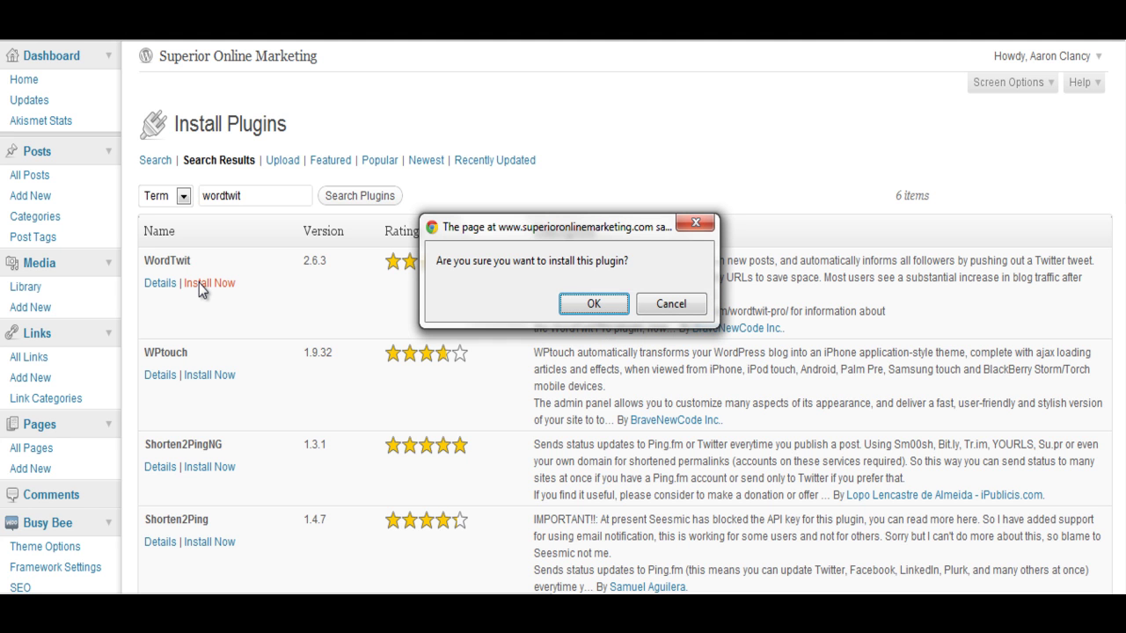
pyautogui.click(584, 305)
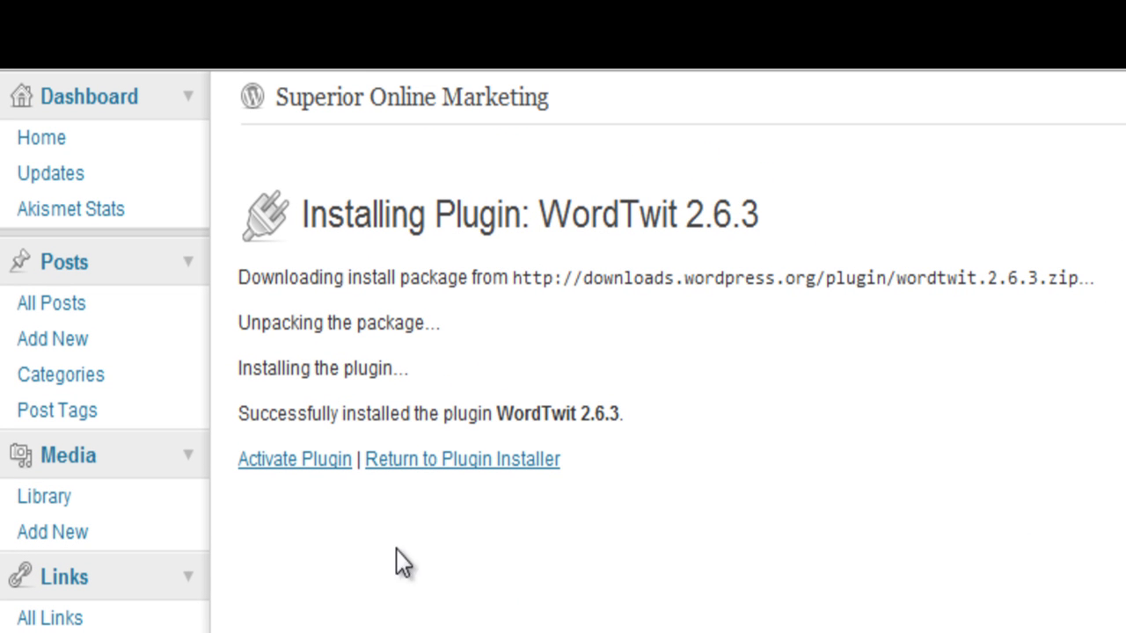
pyautogui.click(325, 458)
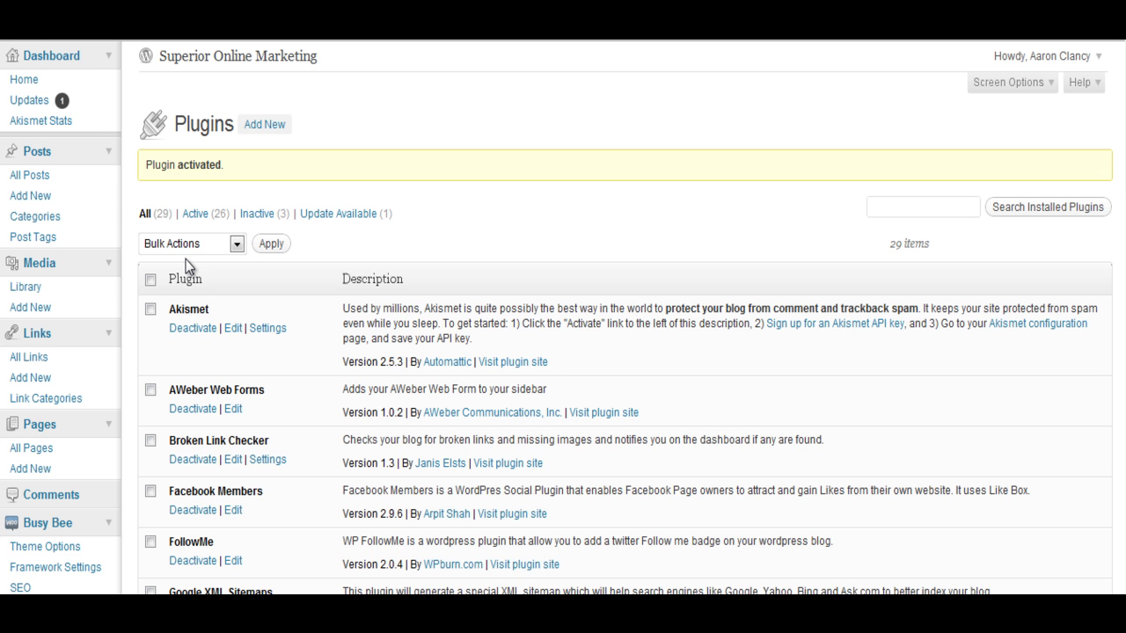
# Open the settings page of the WordTwit plugin.
pyautogui.scroll(-3, 186, 259)
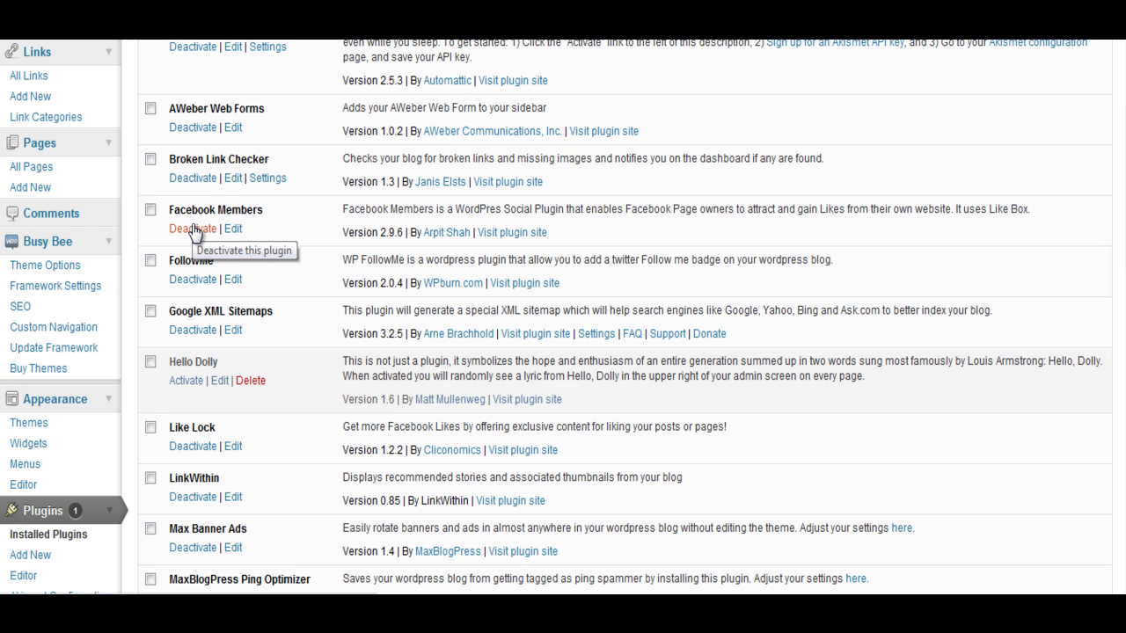
pyautogui.scroll(-5, 193, 231)
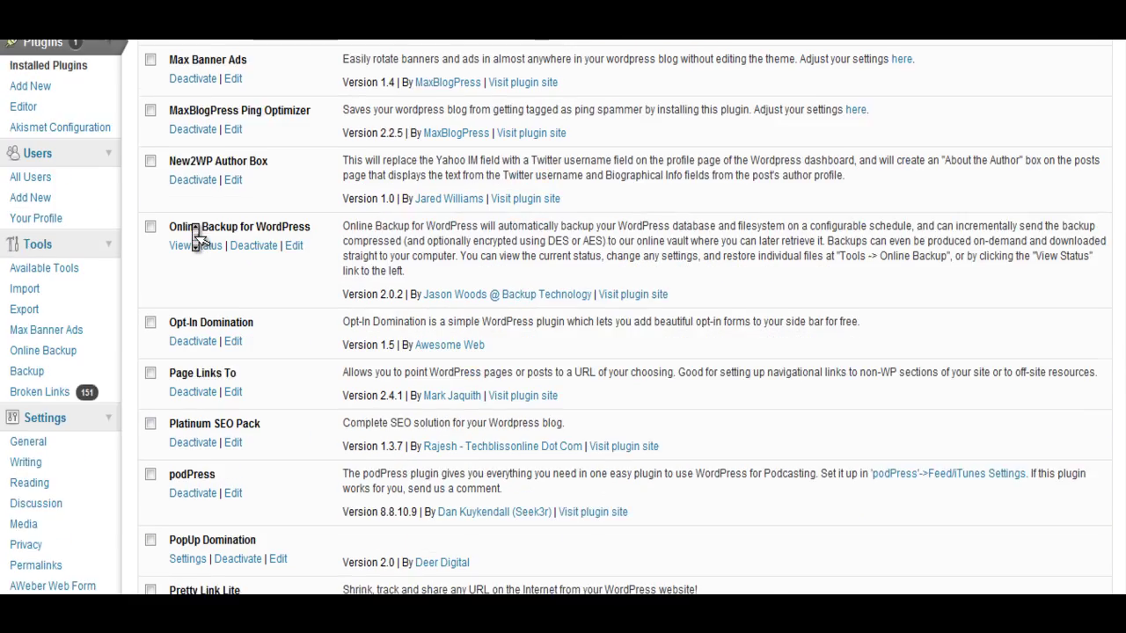
pyautogui.scroll(-3, 195, 234)
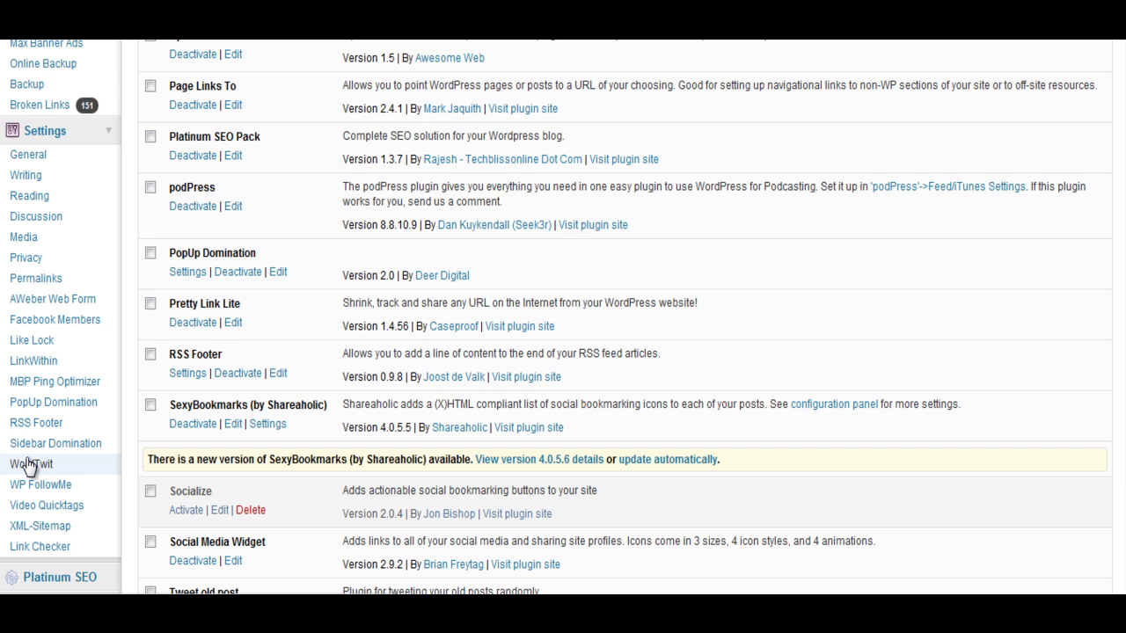
pyautogui.click(29, 465)
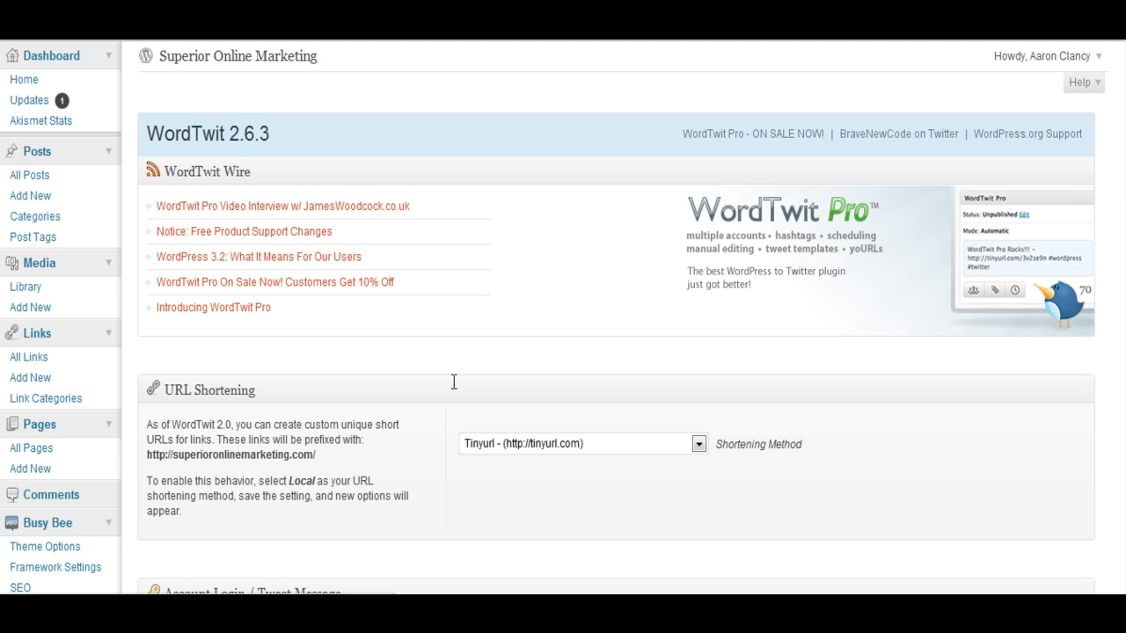
# Choose Bit.ly as WordTwit's URL shortening method.
pyautogui.press('Up')
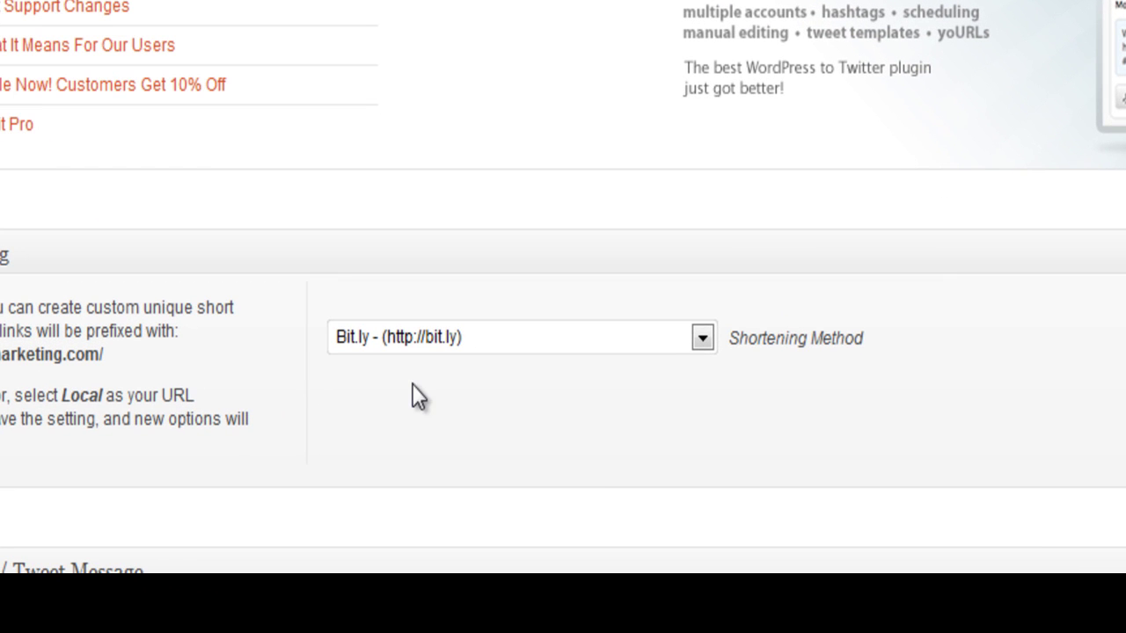
pyautogui.click(679, 449)
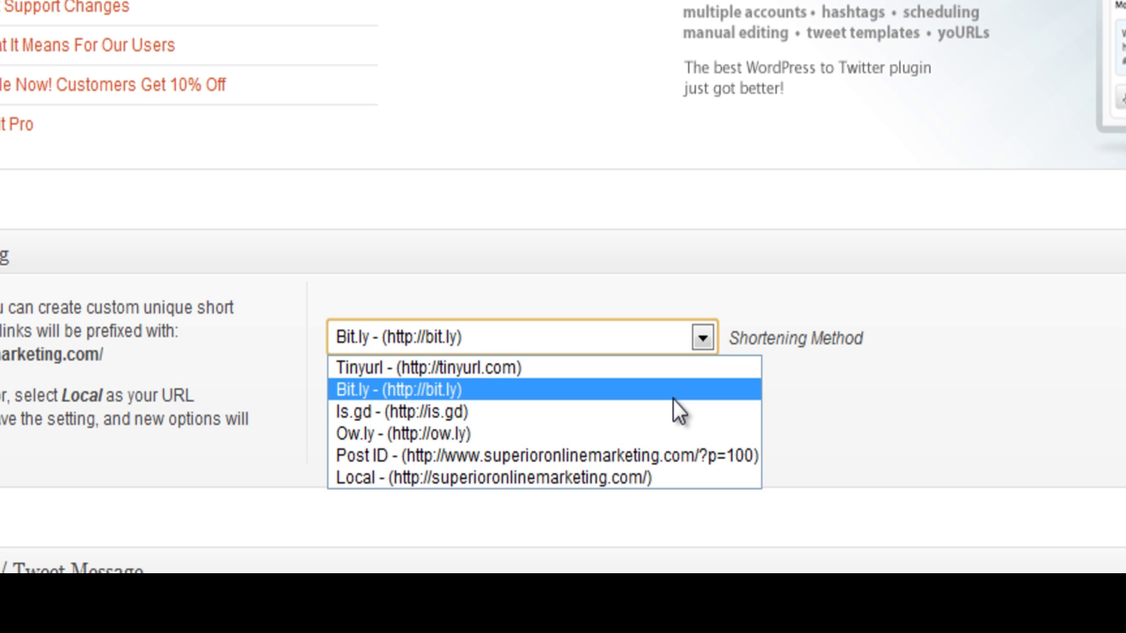
pyautogui.click(673, 396)
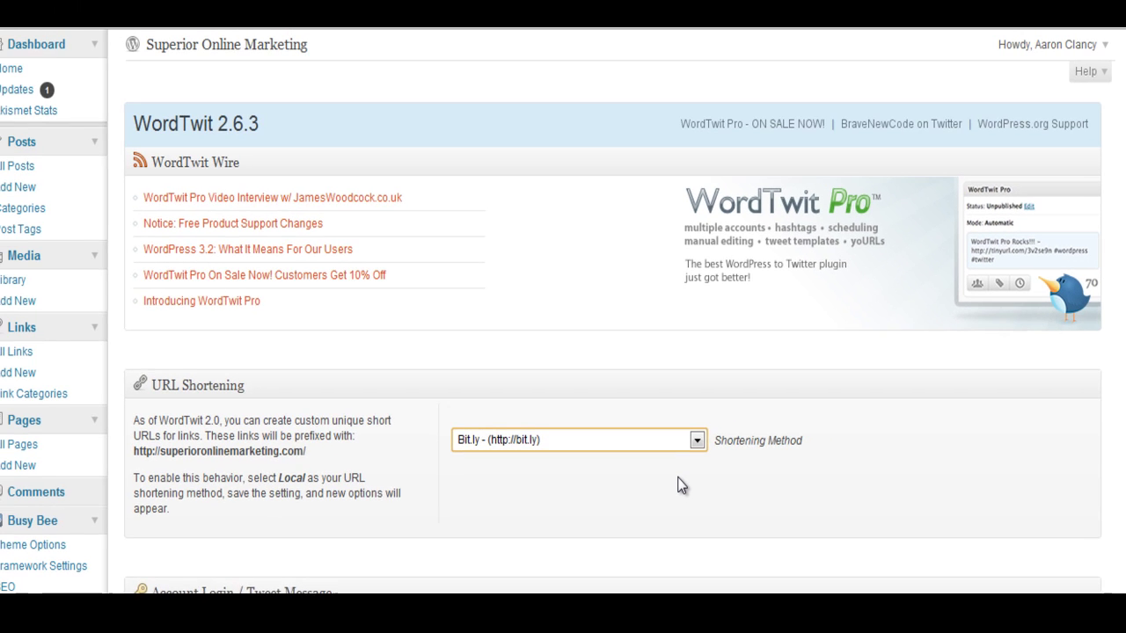
# Sign in to WordTwit using Twitter and authorize the plugin to use the account.
pyautogui.scroll(-2, 682, 488)
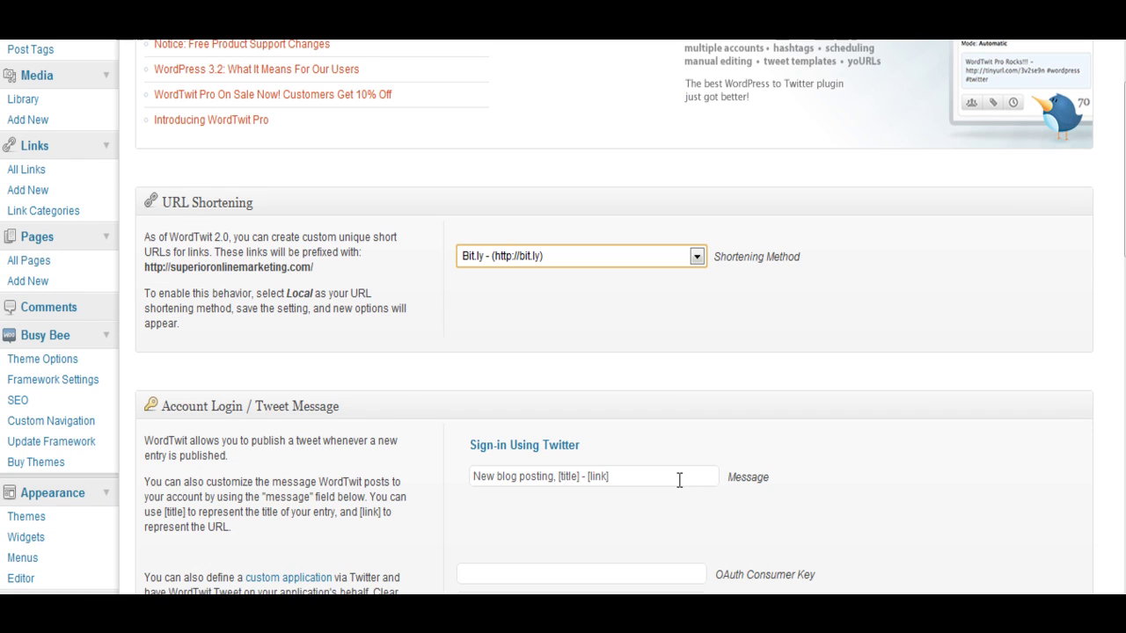
pyautogui.scroll(-1, 679, 482)
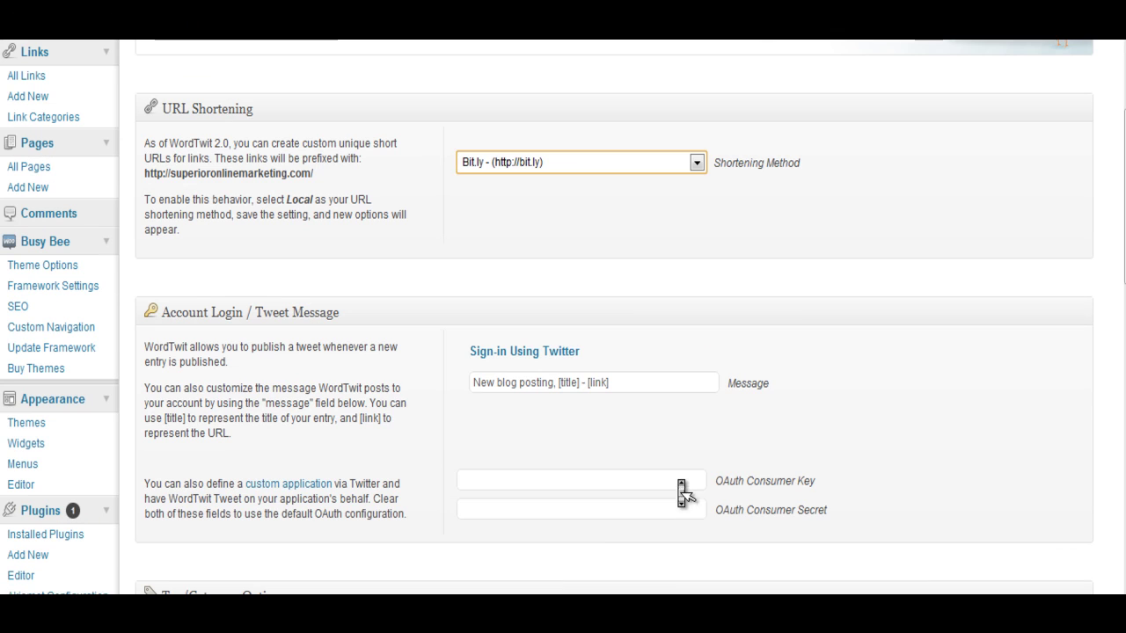
pyautogui.click(574, 359)
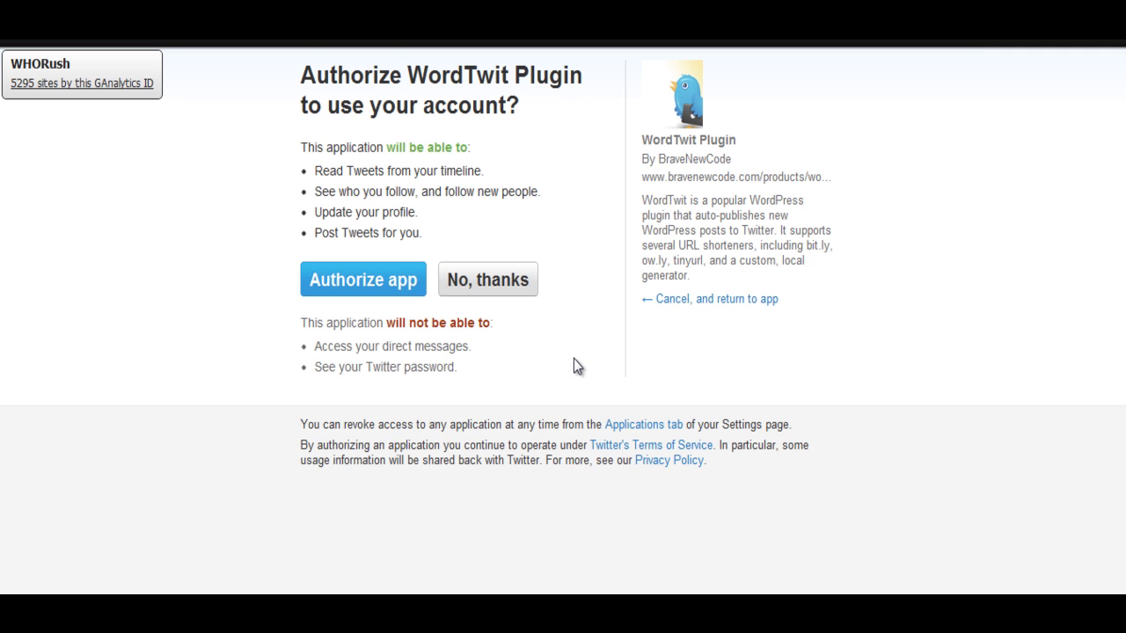
pyautogui.click(412, 281)
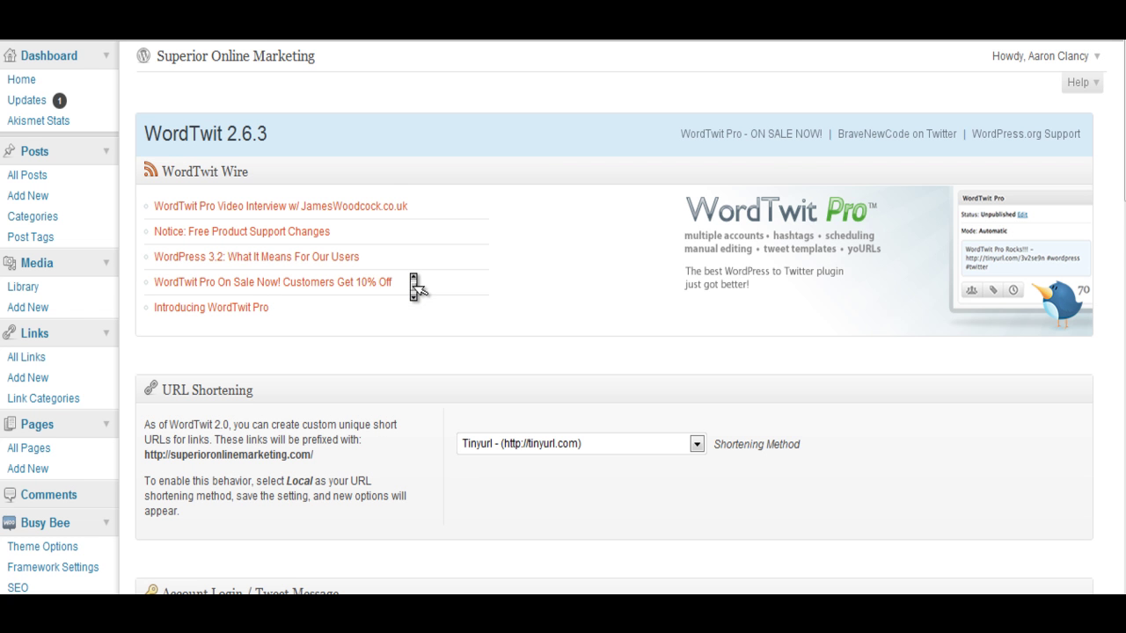
pyautogui.scroll(-3, 412, 280)
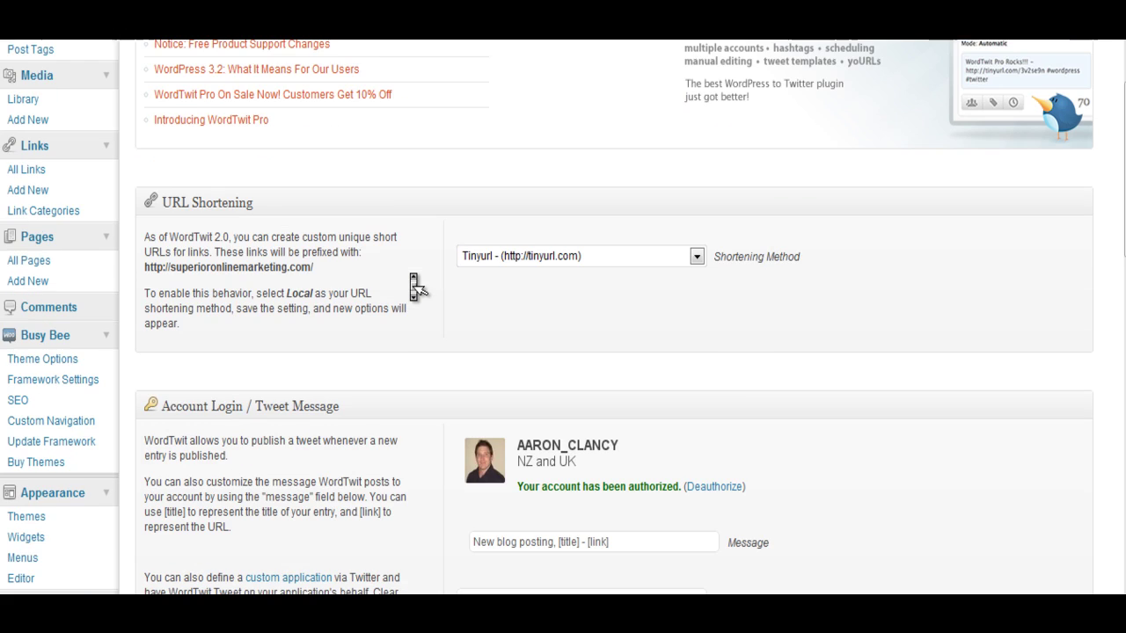
pyautogui.click(695, 256)
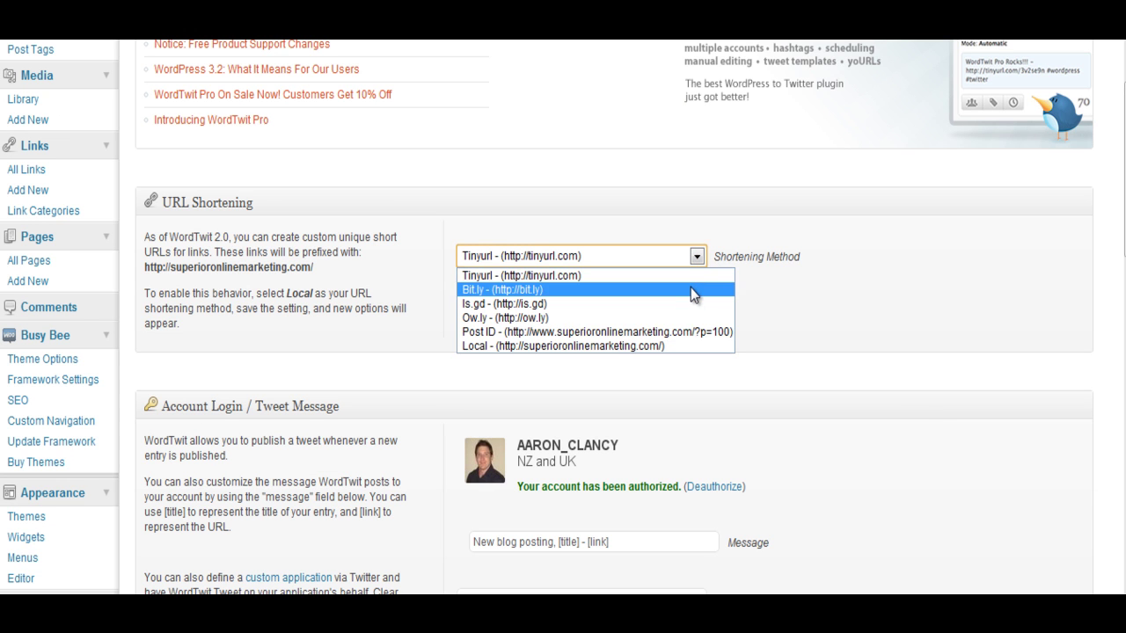
pyautogui.click(690, 288)
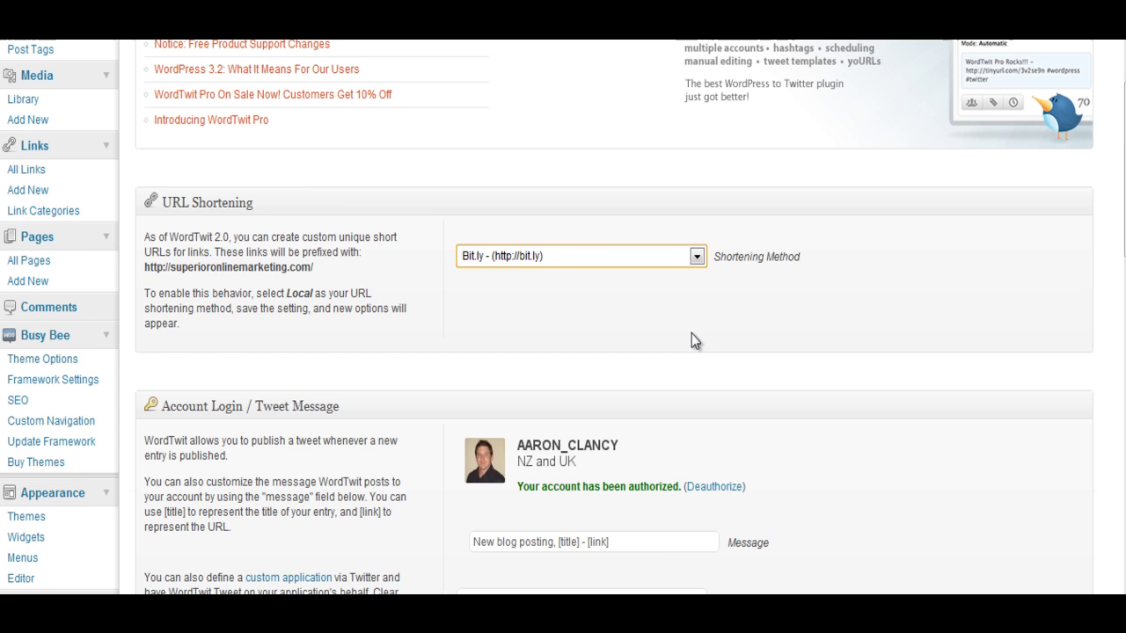
pyautogui.scroll(-5, 691, 348)
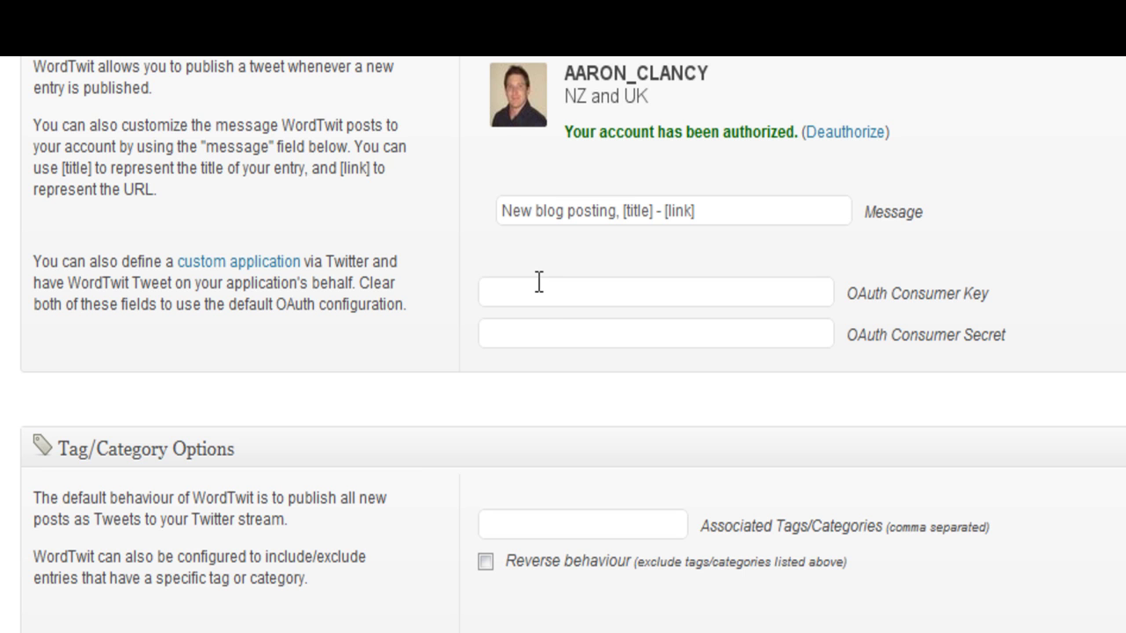
pyautogui.scroll(-3, 540, 290)
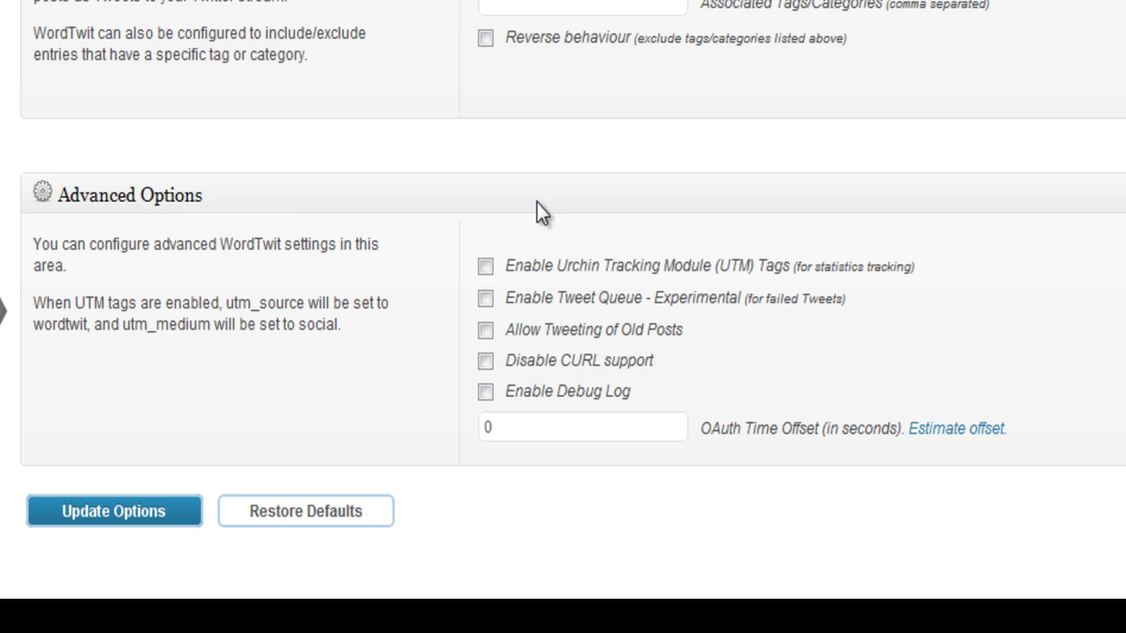
pyautogui.click(178, 521)
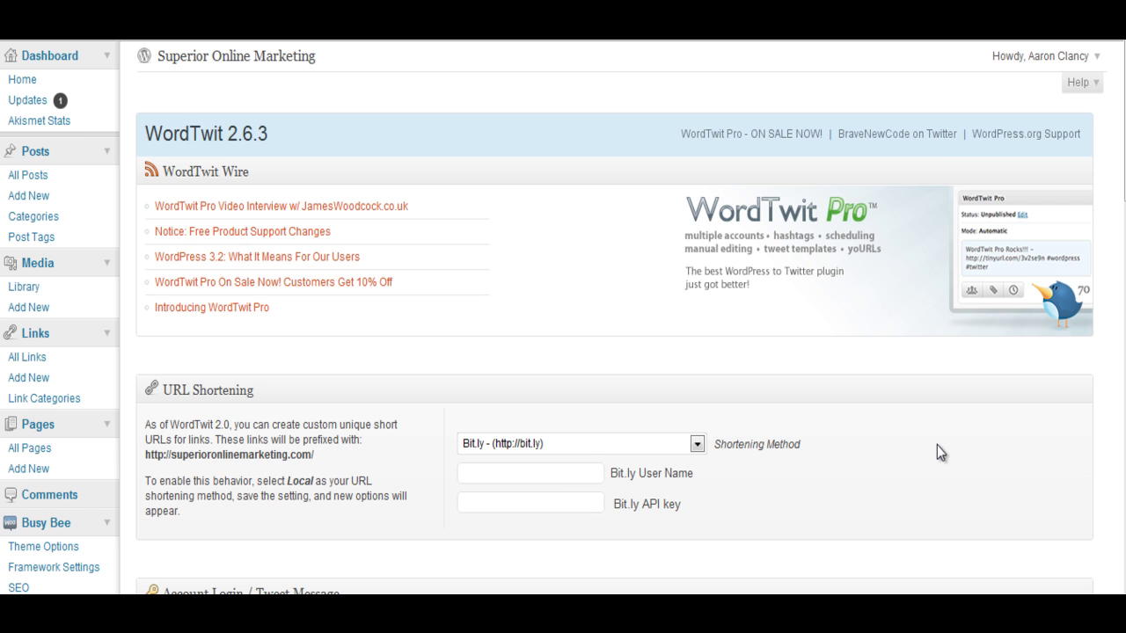
# Enter the Bit.ly user name and paste the Bit.ly API key, and save the WordTwit options.
pyautogui.press('Tab')
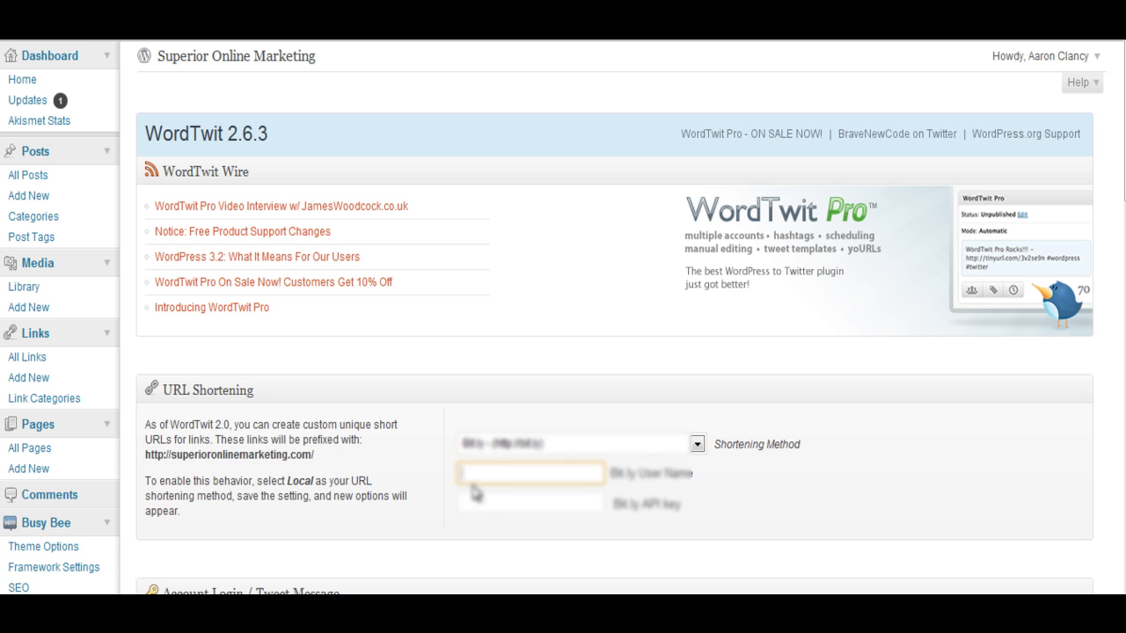
pyautogui.write('superior')
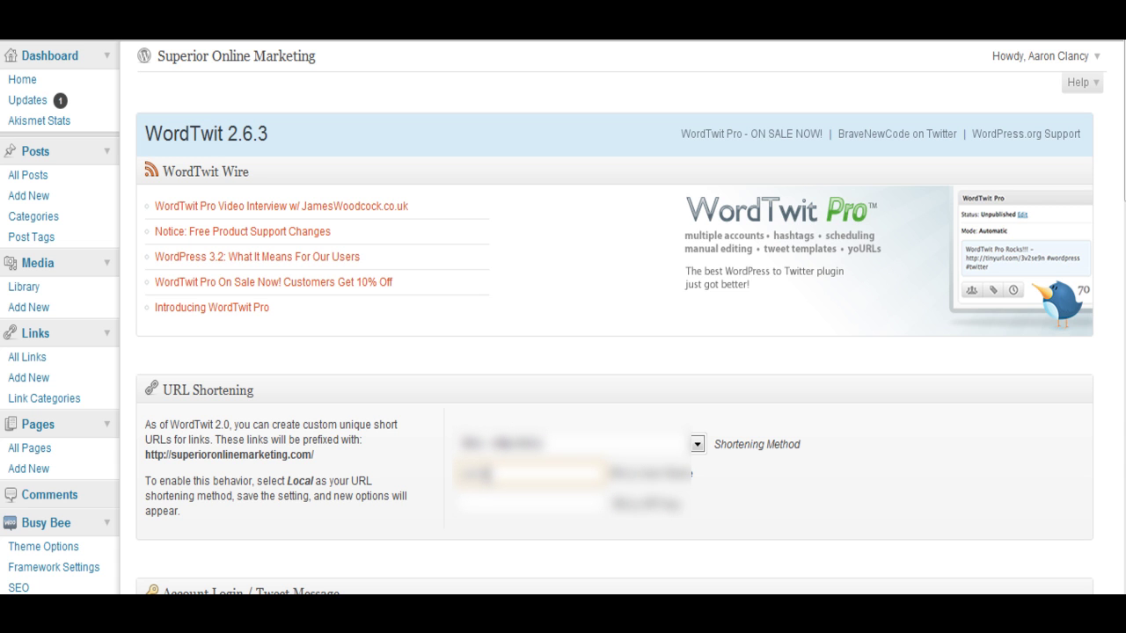
pyautogui.press('Tab')
pyautogui.hotkey('ctrl', 'v')
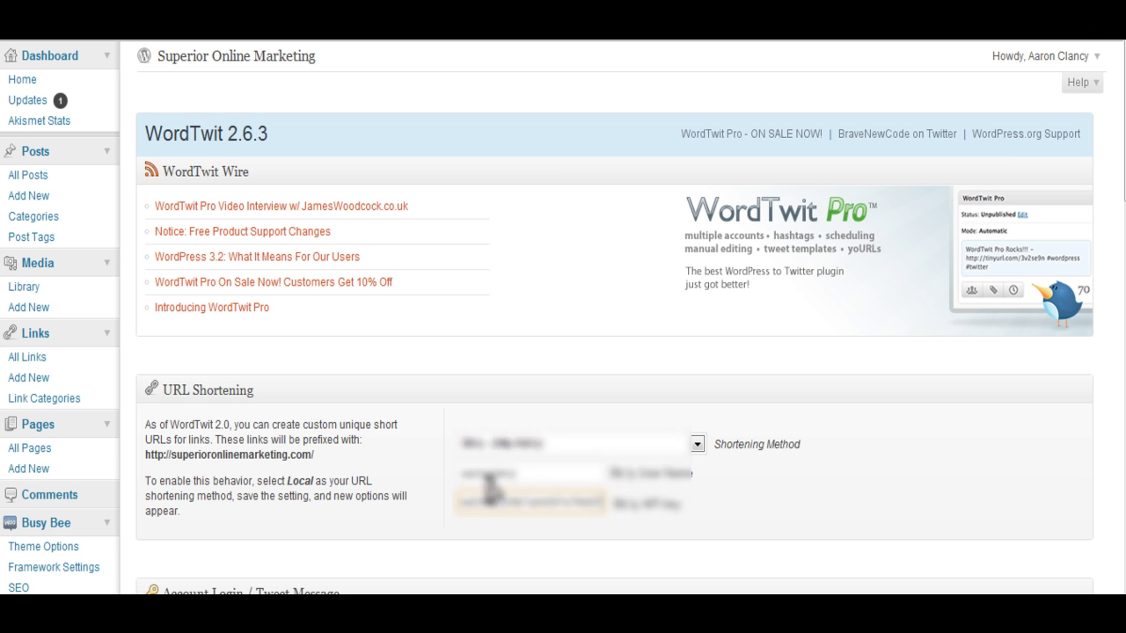
pyautogui.scroll(-7, 488, 484)
pyautogui.scroll(-2, 488, 484)
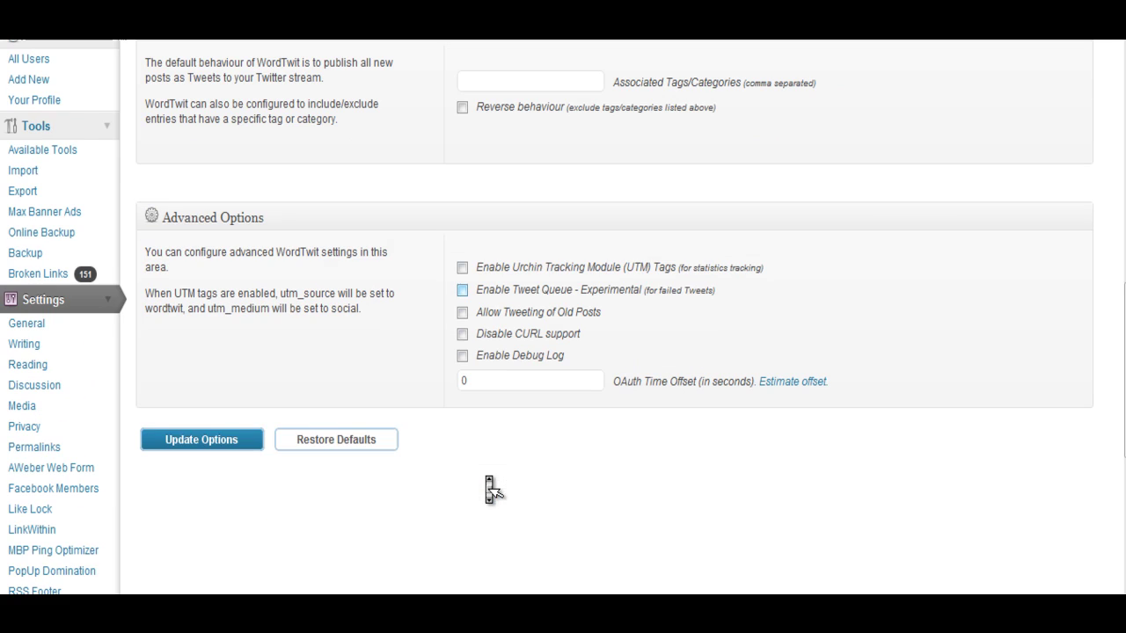
pyautogui.click(248, 448)
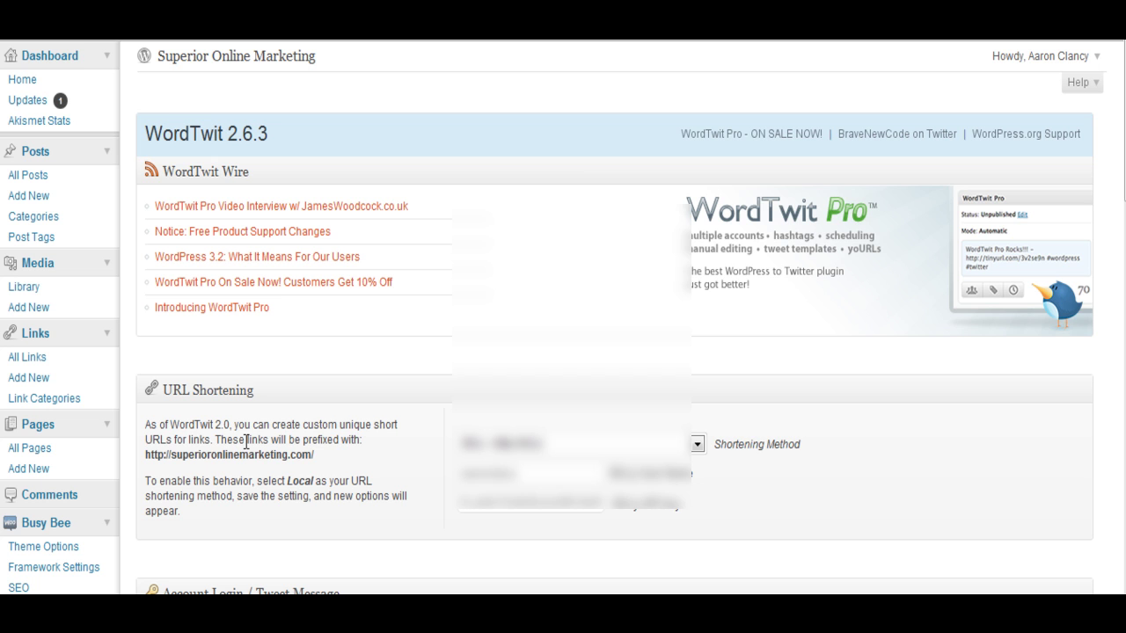
# Open the scheduled post "Pocket Video Power Review" and update it, and dismiss the pop-up offer on the blog's front page.
pyautogui.scroll(-2, 246, 442)
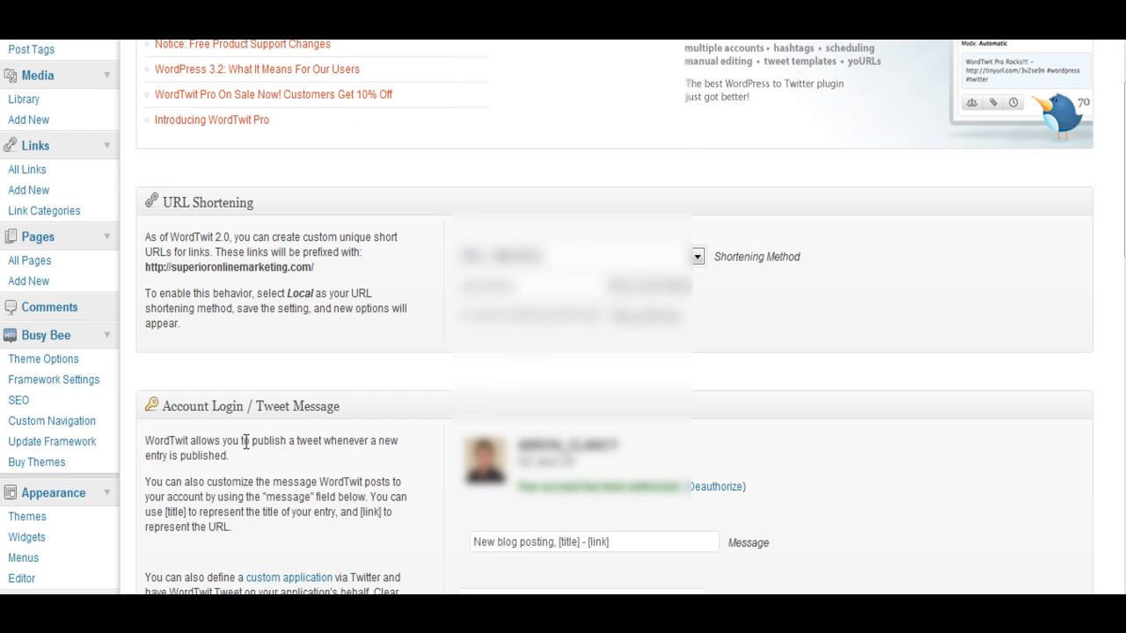
pyautogui.scroll(-2, 246, 442)
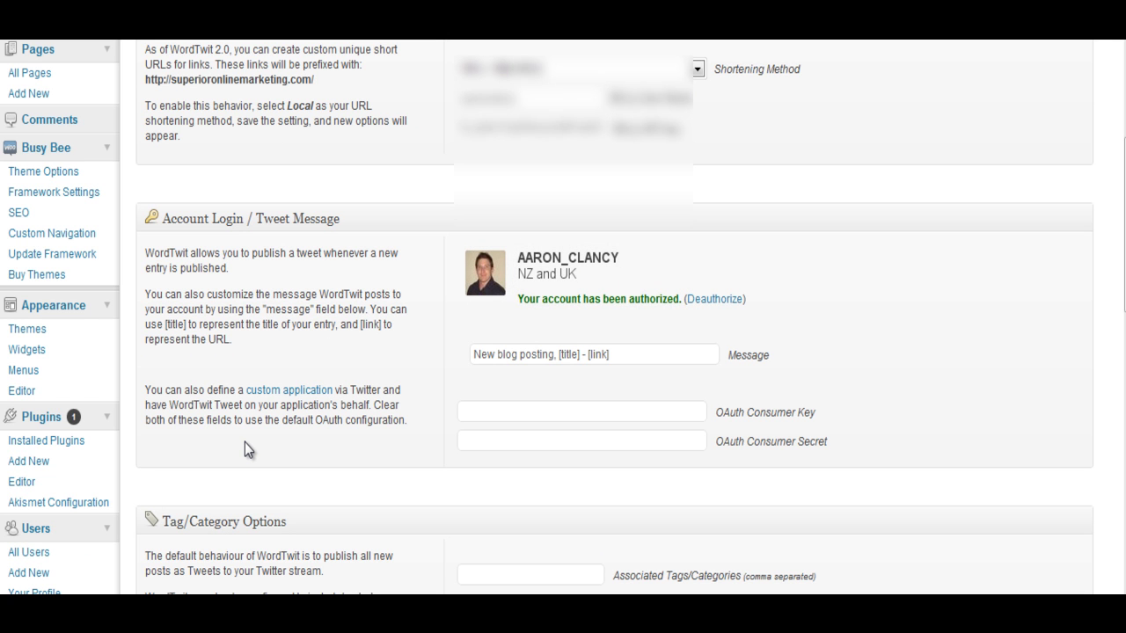
pyautogui.scroll(-2, 244, 443)
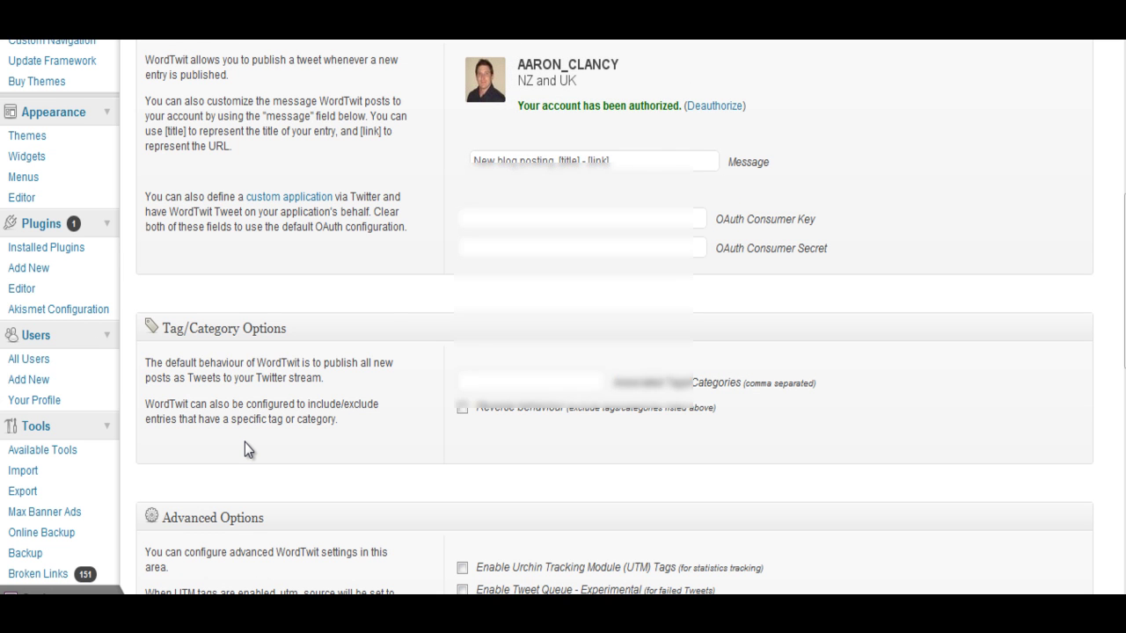
pyautogui.scroll(4, 244, 442)
pyautogui.scroll(1, 249, 453)
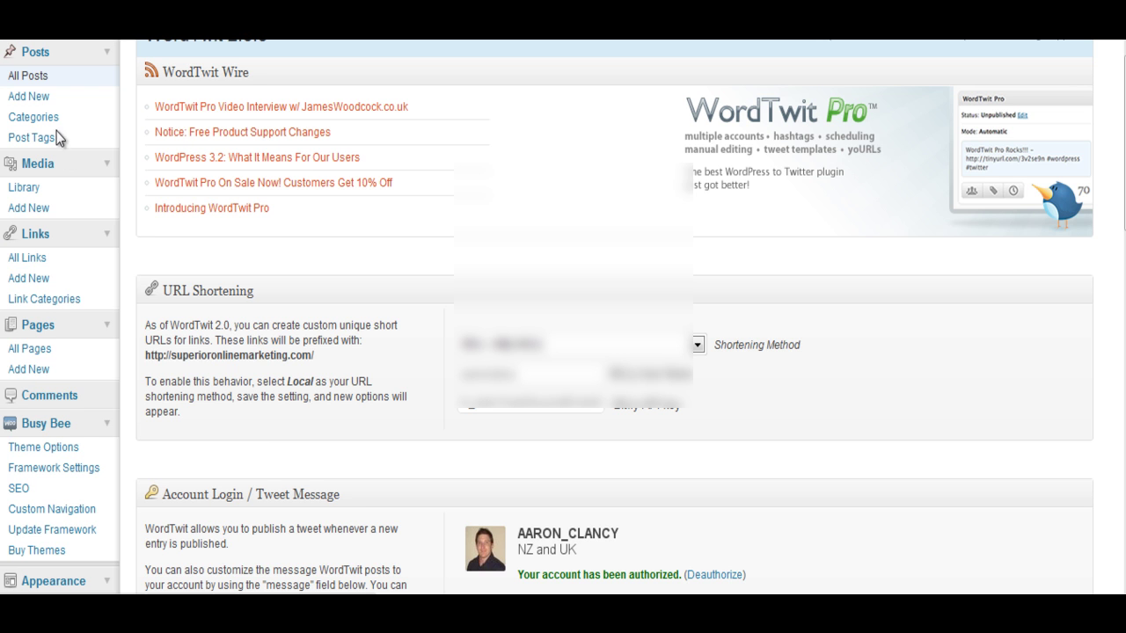
pyautogui.click(43, 76)
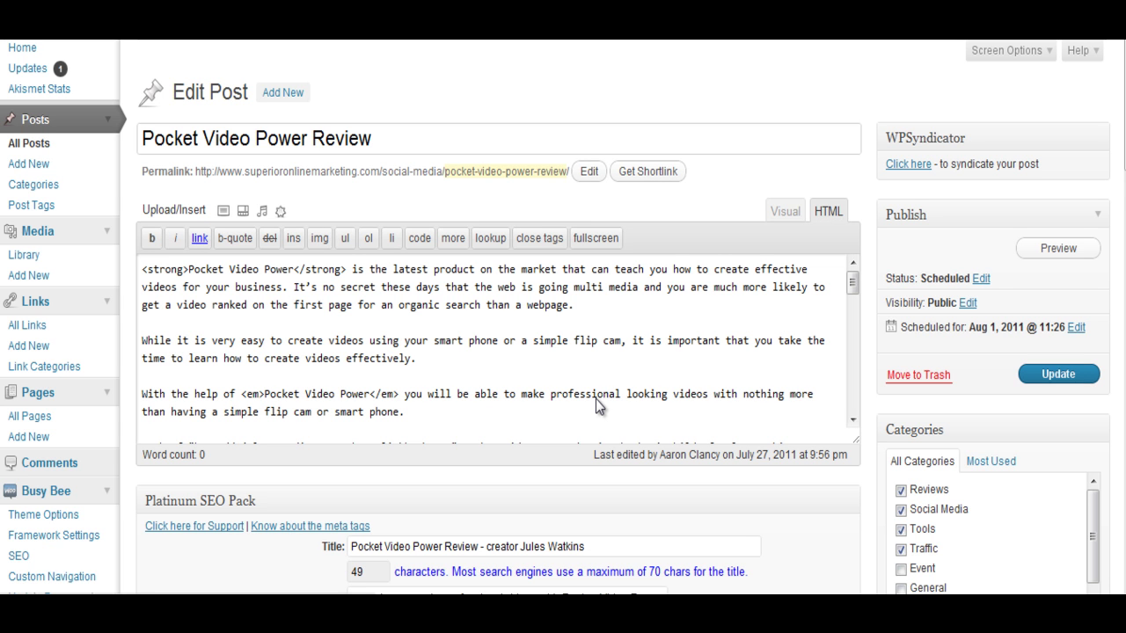
pyautogui.click(1041, 385)
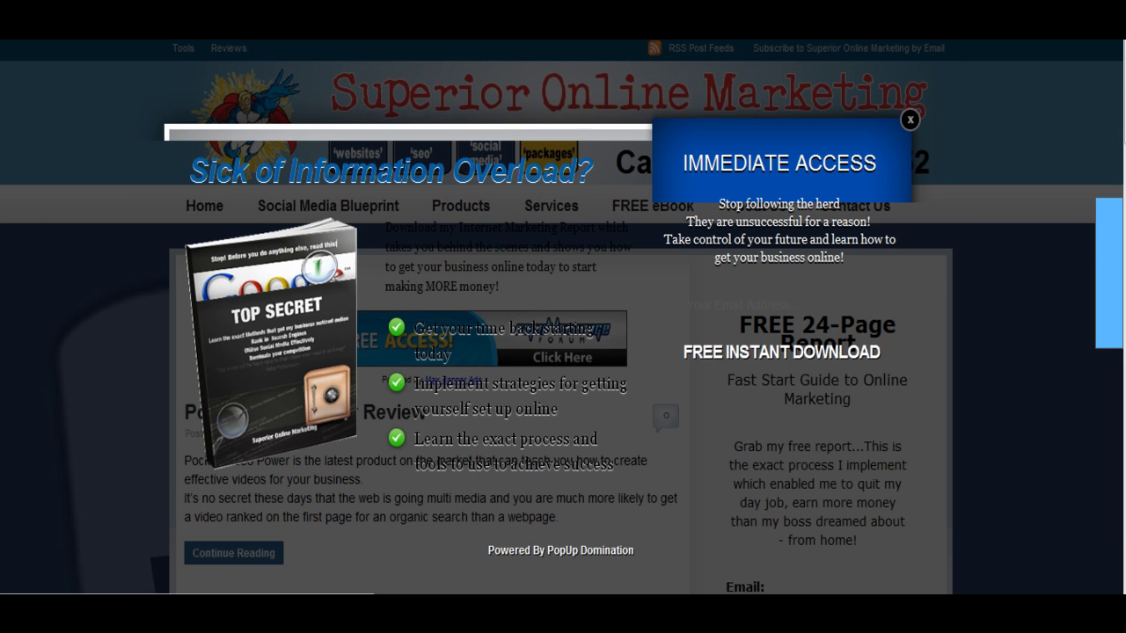
pyautogui.press('Escape')
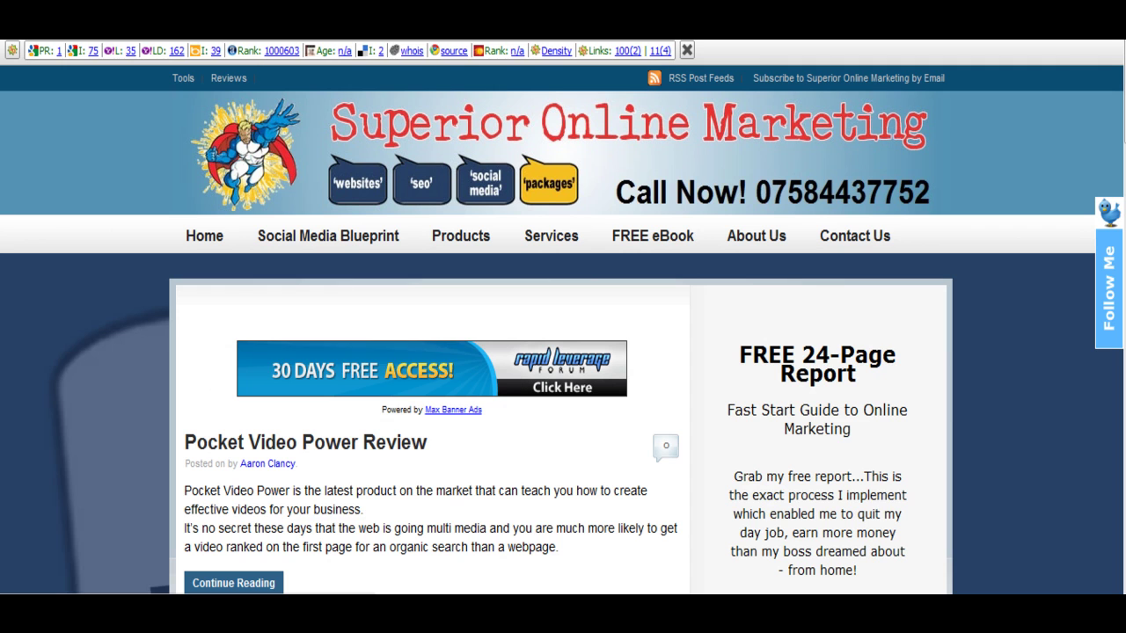